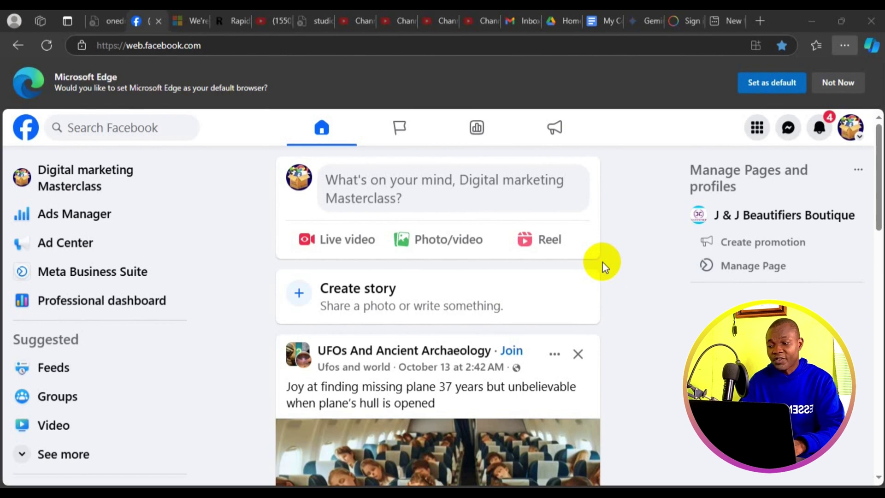
Open the Digital marketing Masterclass page from the Facebook home feed sidebar
left_click(92, 175)
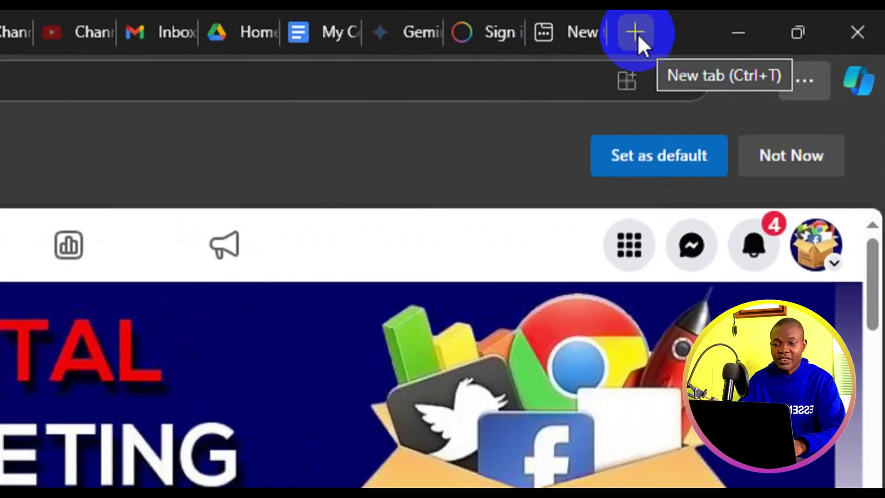
Search the web for 'facebook business suite' in a new Edge tab
left_click(637, 33)
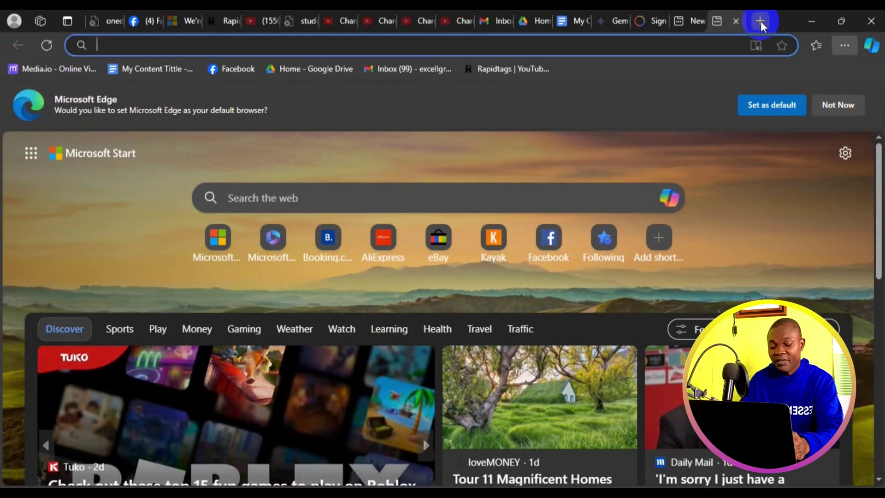
left_click(534, 44)
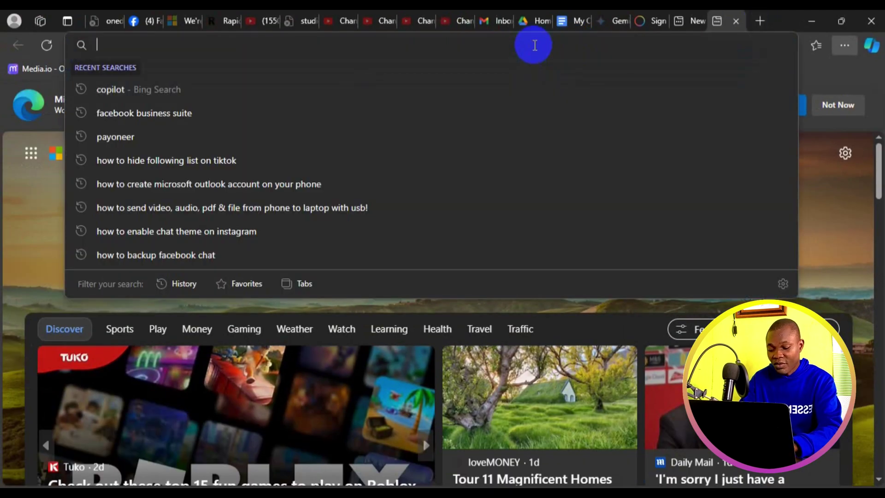
type("F")
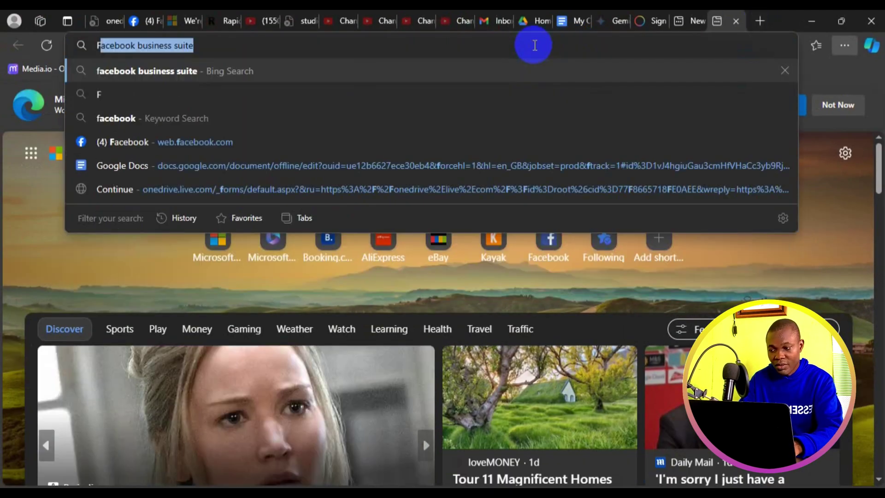
type("acebook")
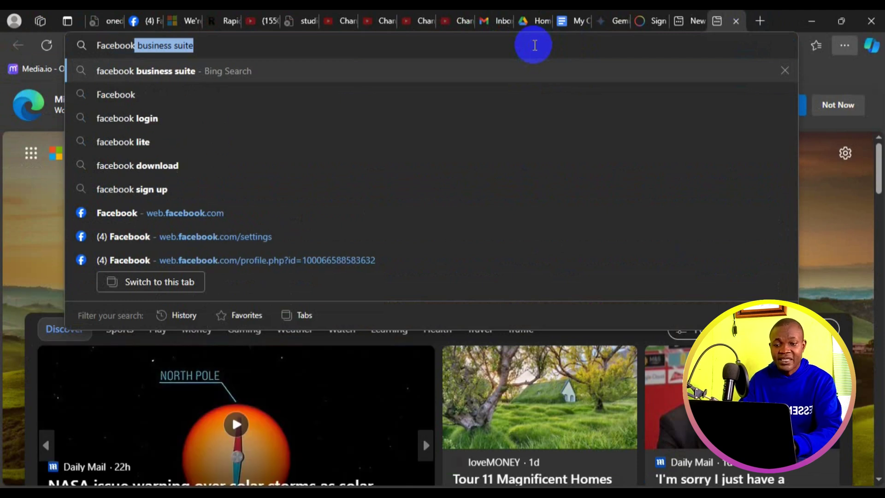
key("Return")
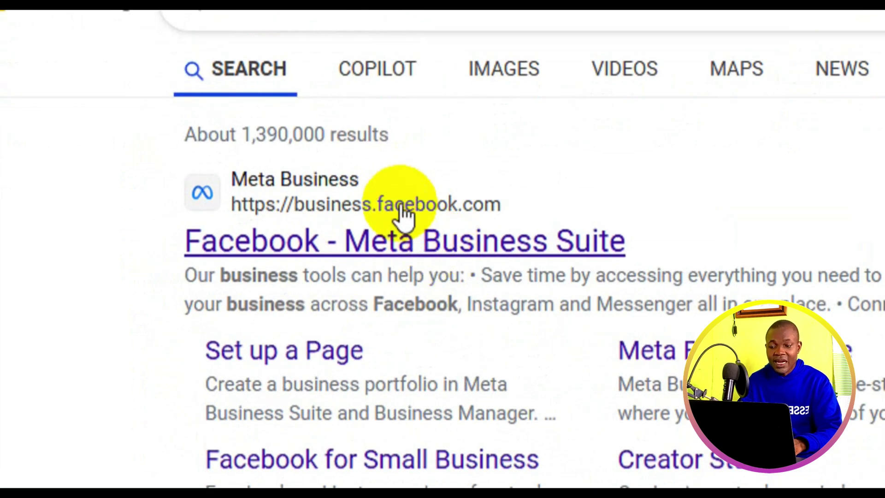
Open Meta Business Suite and go to Settings > Billing & payments for the business portfolio
left_click(400, 205)
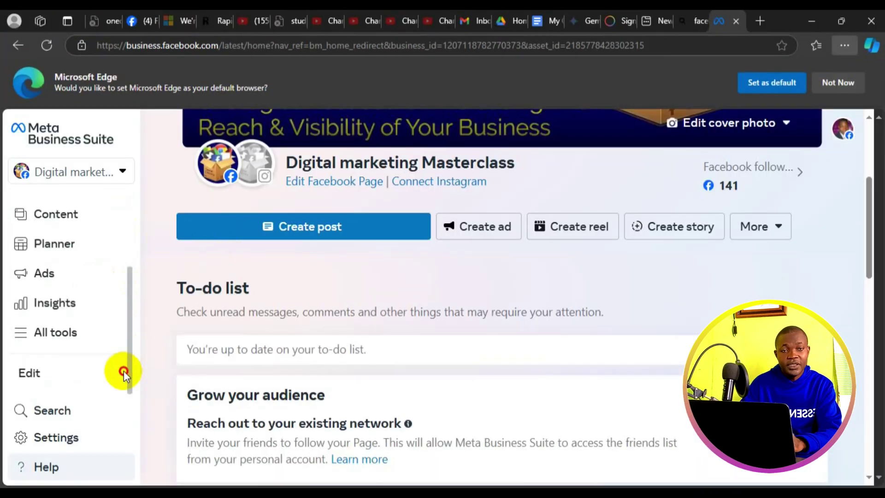
left_click_drag(123, 371, 139, 254)
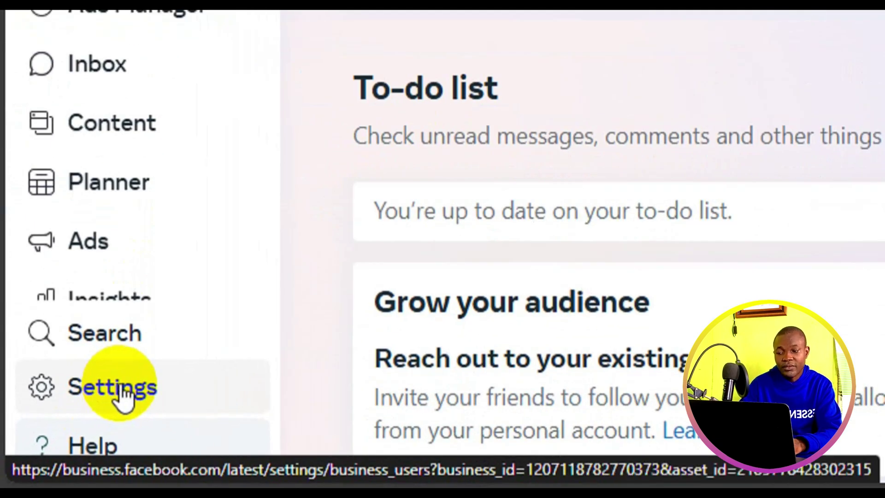
left_click(124, 391)
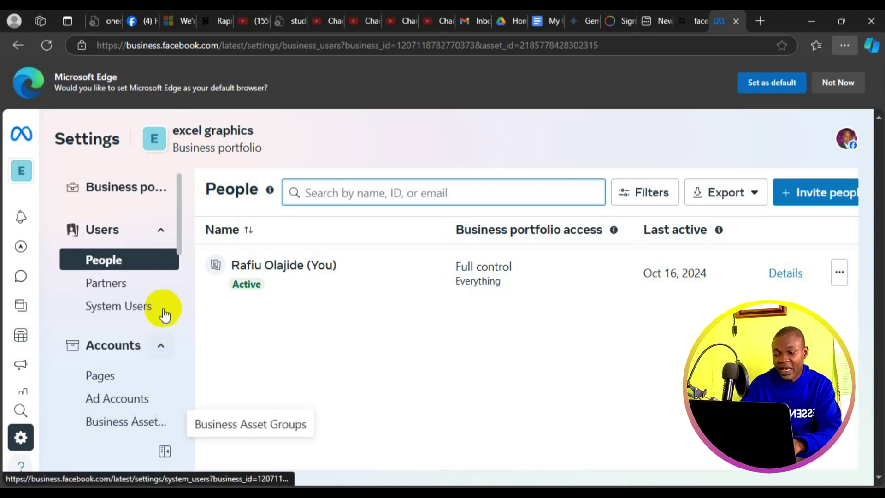
left_click_drag(179, 251, 182, 369)
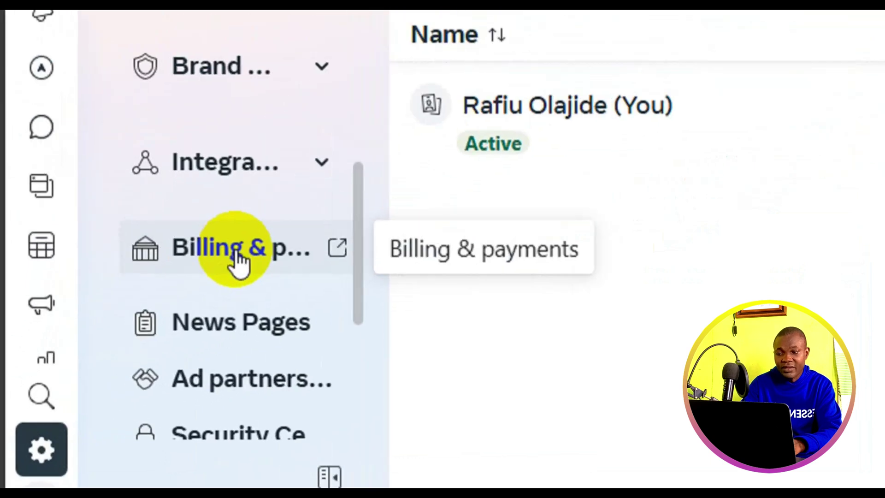
left_click(118, 341)
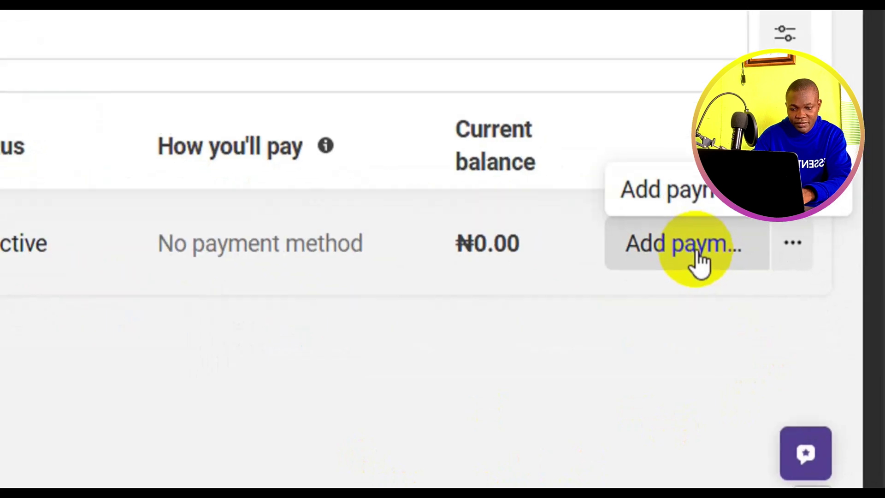
Start adding payment information, choosing Nigeria as country and Nigerian Naira as currency
left_click(791, 352)
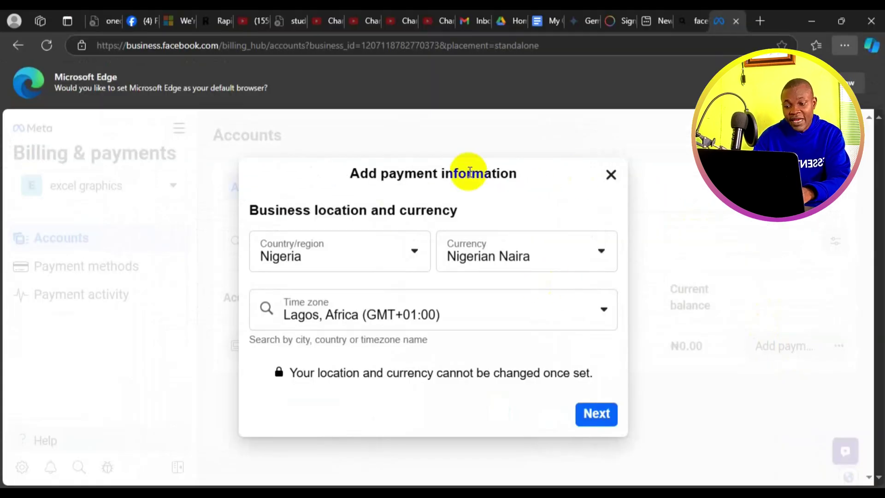
left_click(416, 258)
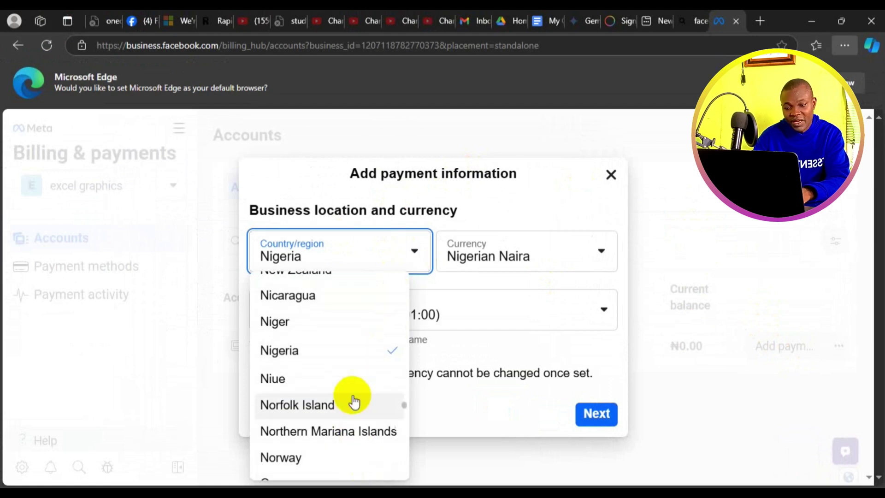
left_click(334, 356)
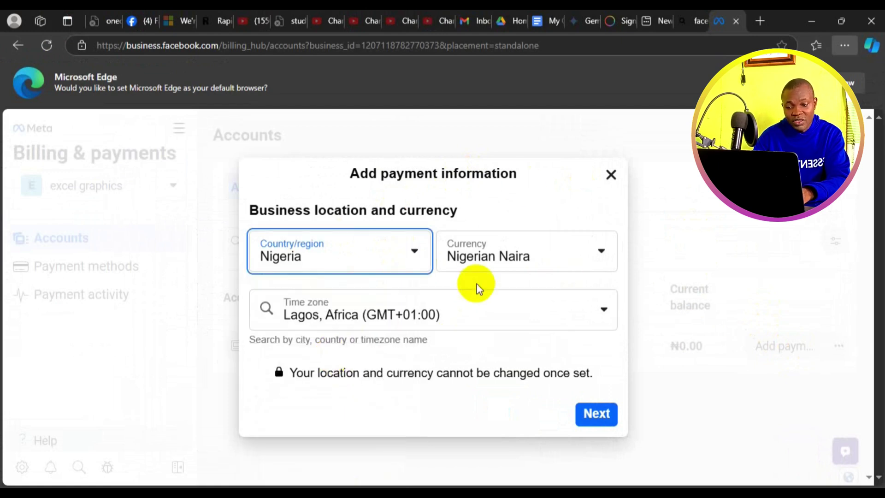
left_click(600, 256)
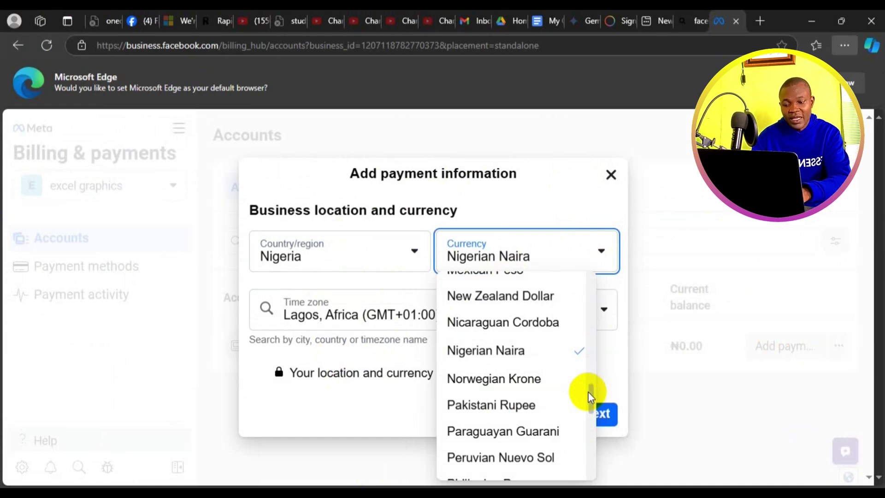
left_click_drag(591, 394, 591, 397)
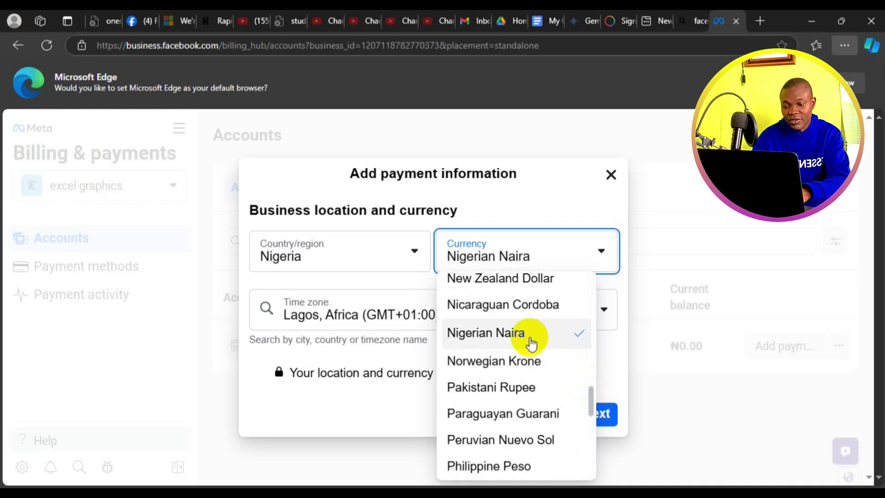
left_click(646, 276)
Set the time zone to Lagos, Africa (GMT+01:00) and confirm the permanent location and currency
left_click(442, 321)
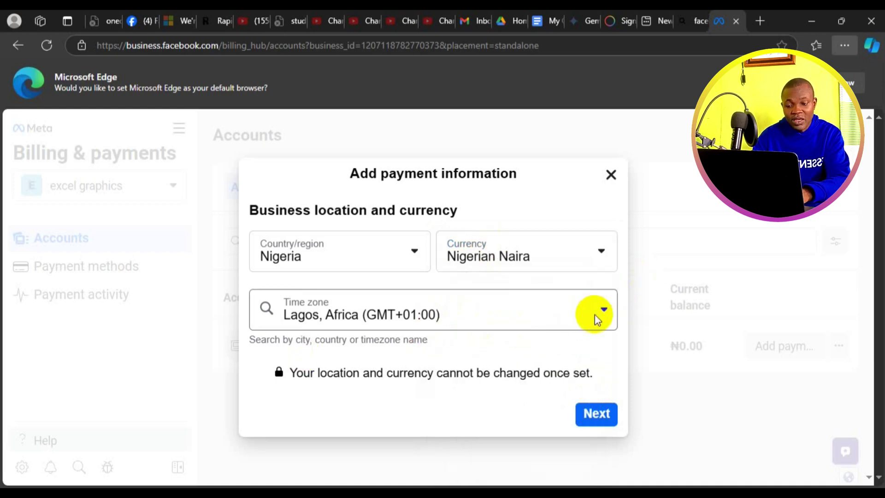
left_click(603, 313)
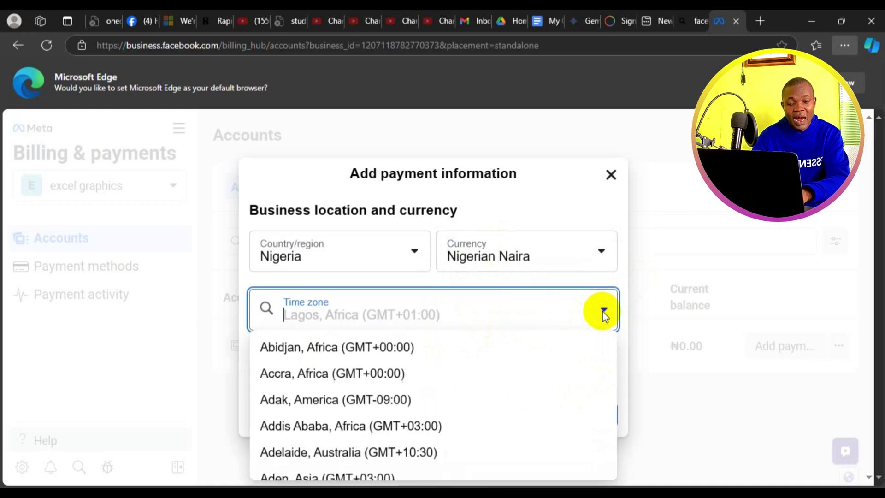
left_click(678, 289)
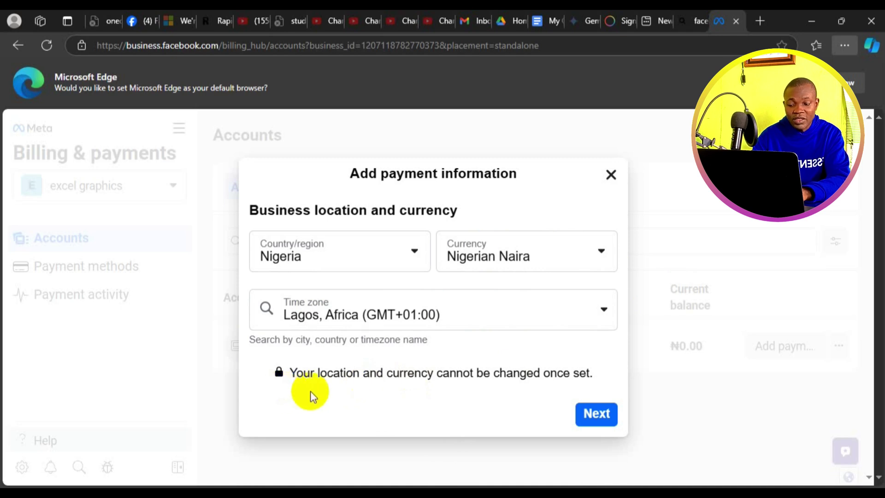
left_click_drag(286, 375, 557, 383)
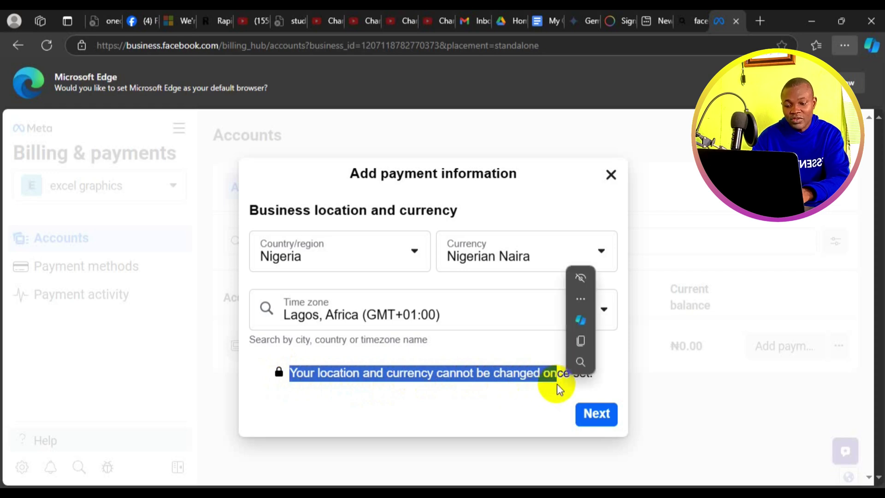
left_click(600, 414)
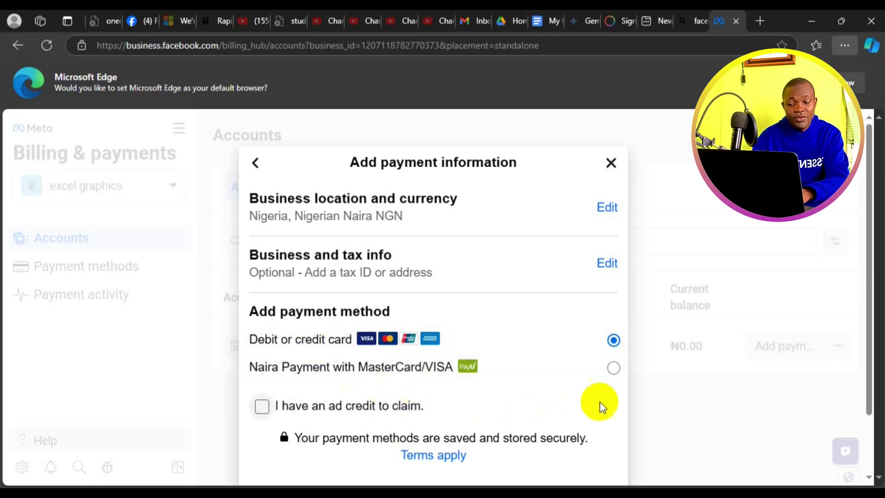
Choose Naira Payment with MasterCard/VISA as payment method and skip the VAT ID step
left_click(615, 368)
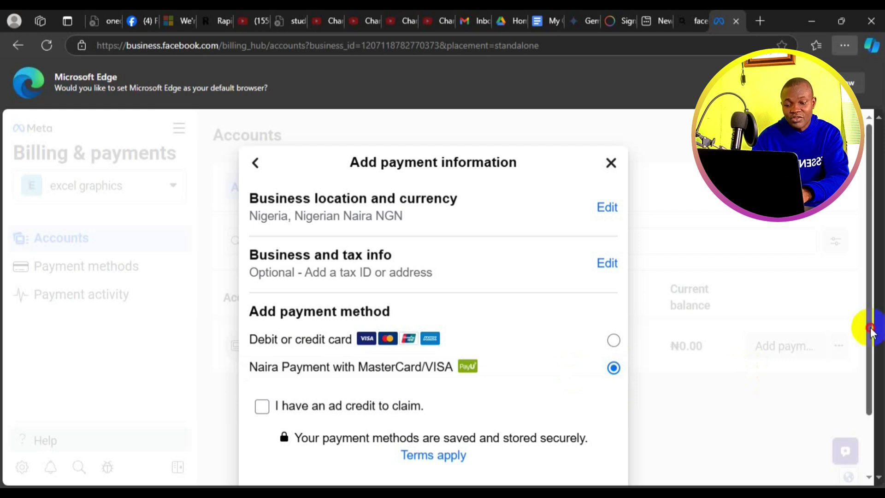
left_click_drag(871, 330, 873, 393)
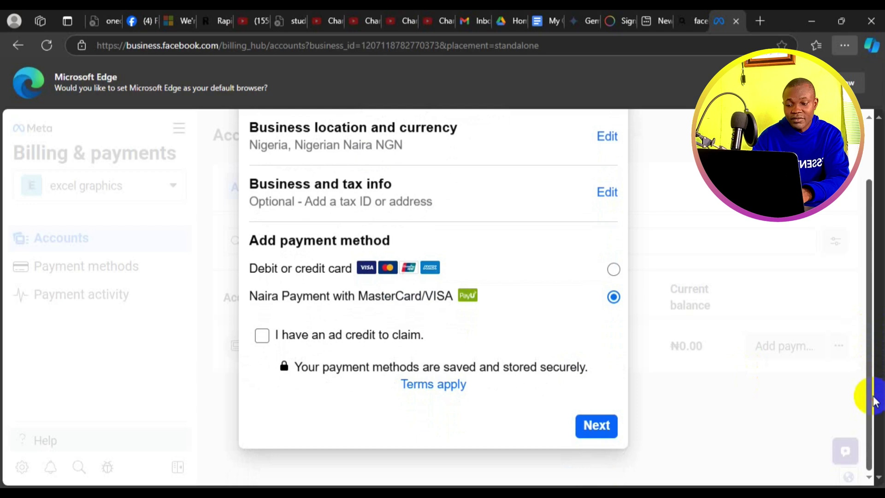
left_click(597, 427)
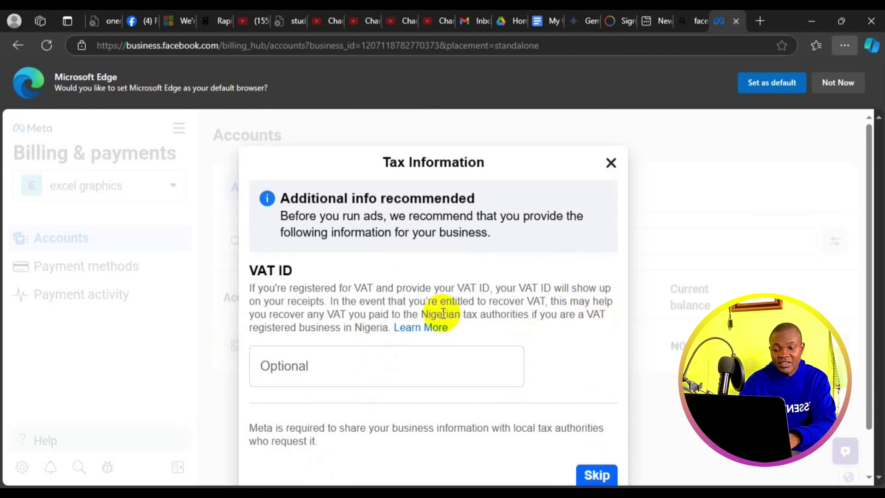
left_click(600, 478)
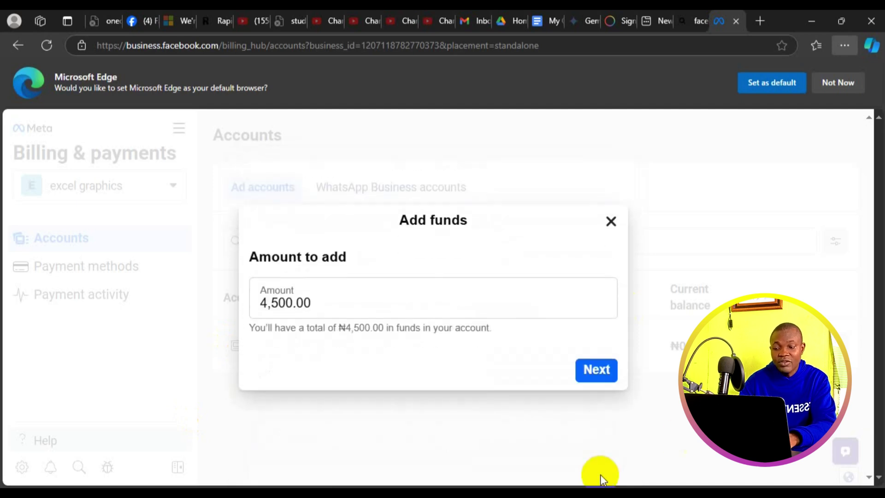
Replace the 4,500.00 funding amount with ₦100.00 and continue to the Naira payment page
left_click(337, 304)
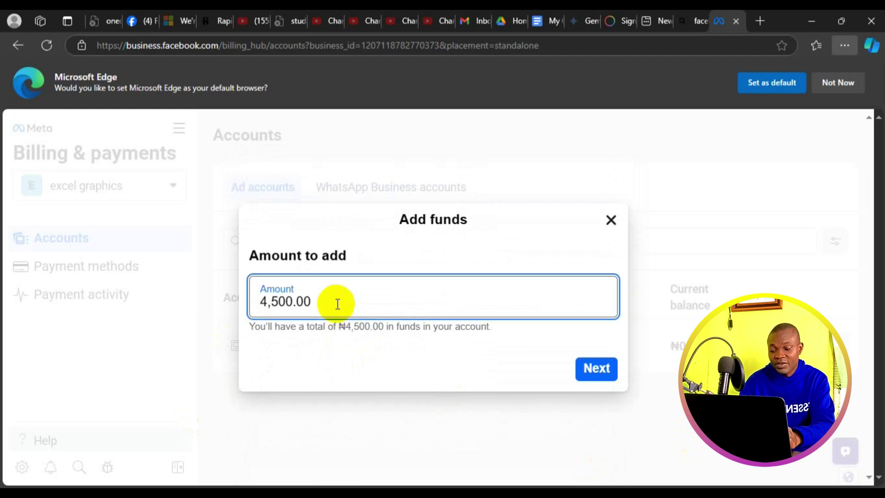
key("ctrl+a")
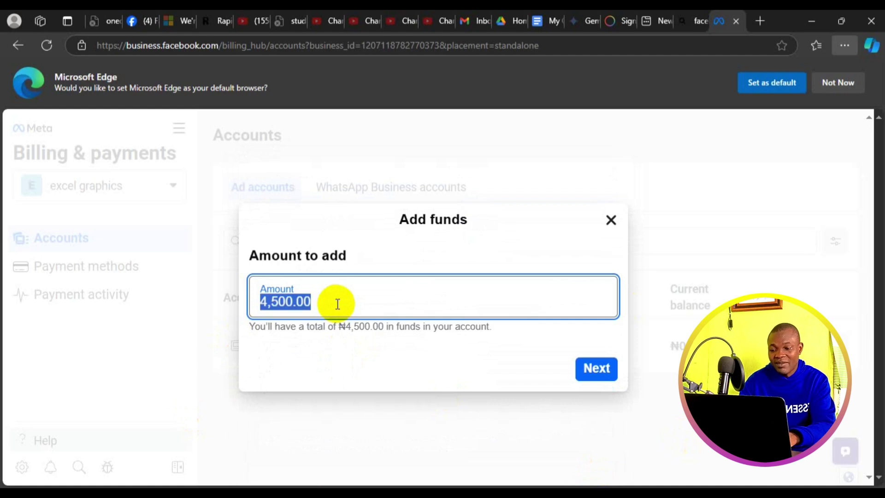
type("100")
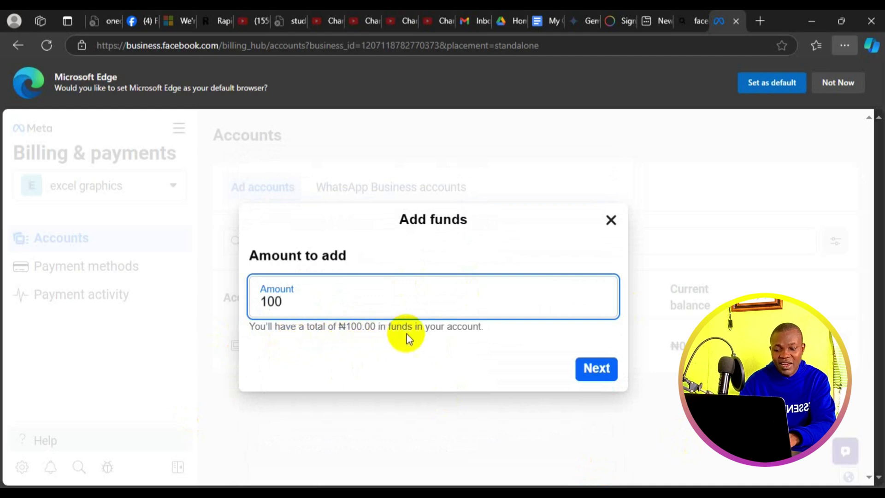
left_click(607, 375)
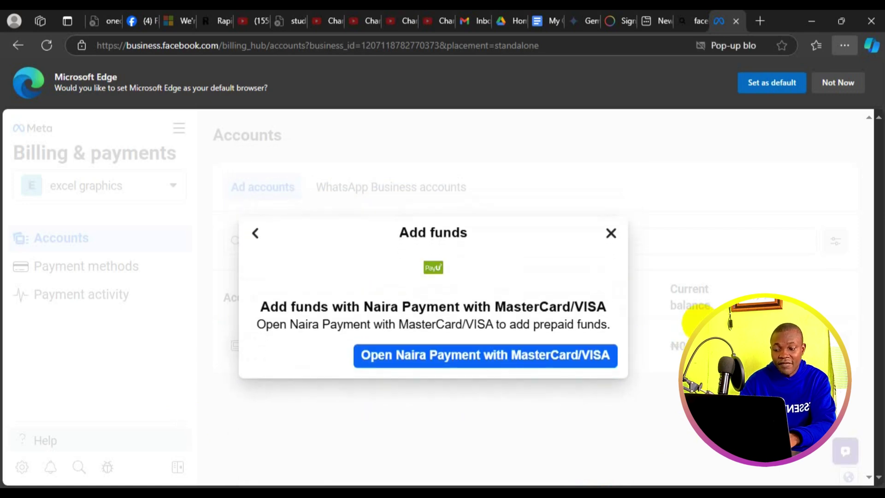
double_click(350, 318)
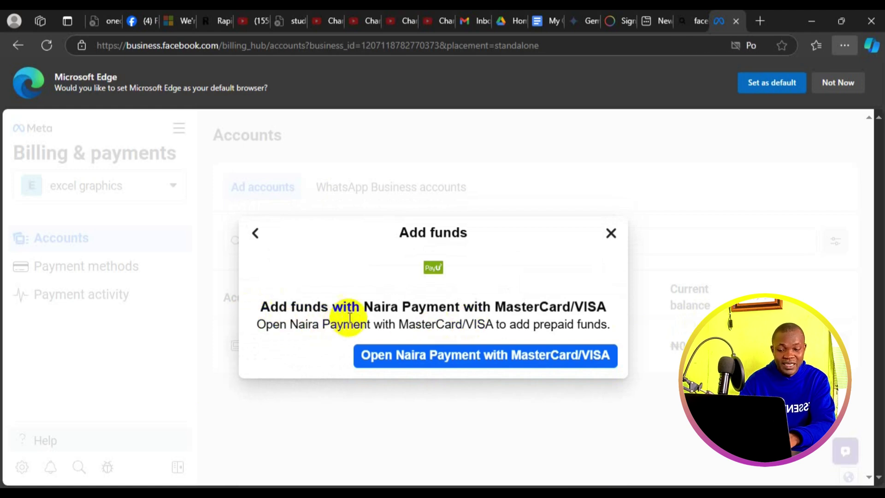
left_click_drag(493, 307, 500, 294)
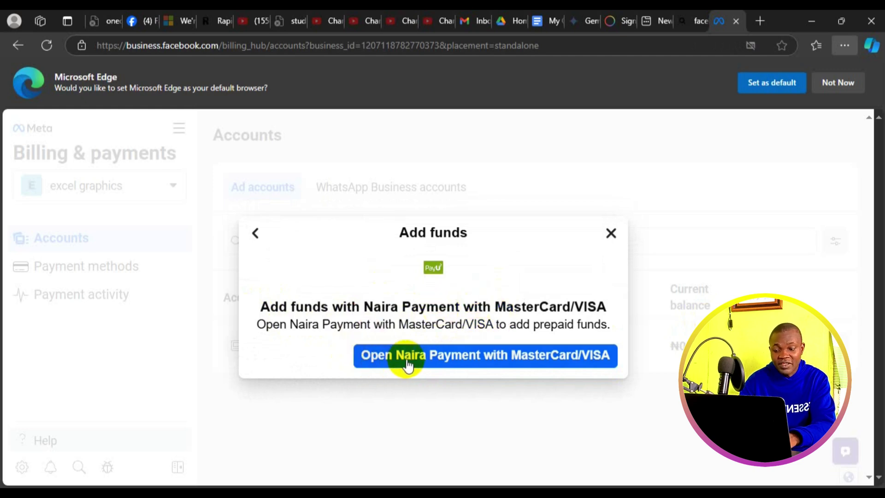
Open the PayU Facebook Ads payment window showing the empty card form and NGN100.00 due
left_click(512, 365)
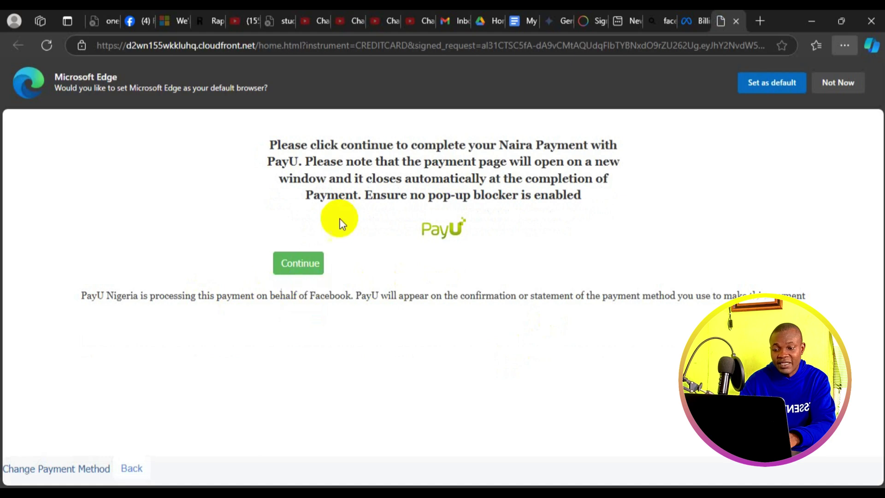
left_click(294, 272)
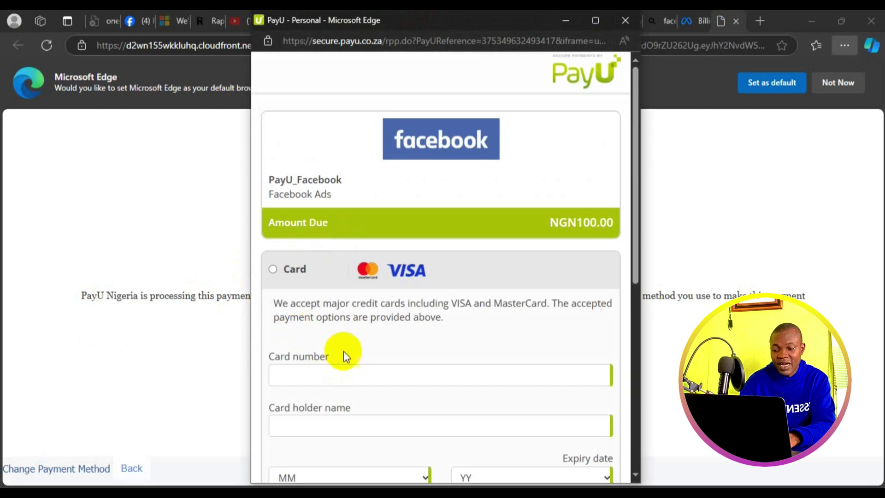
left_click(309, 371)
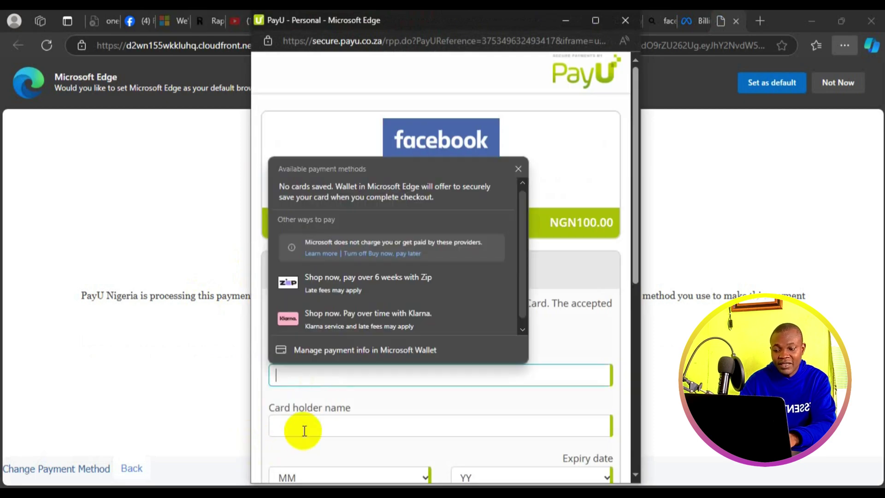
left_click(305, 431)
left_click_drag(638, 270, 636, 311)
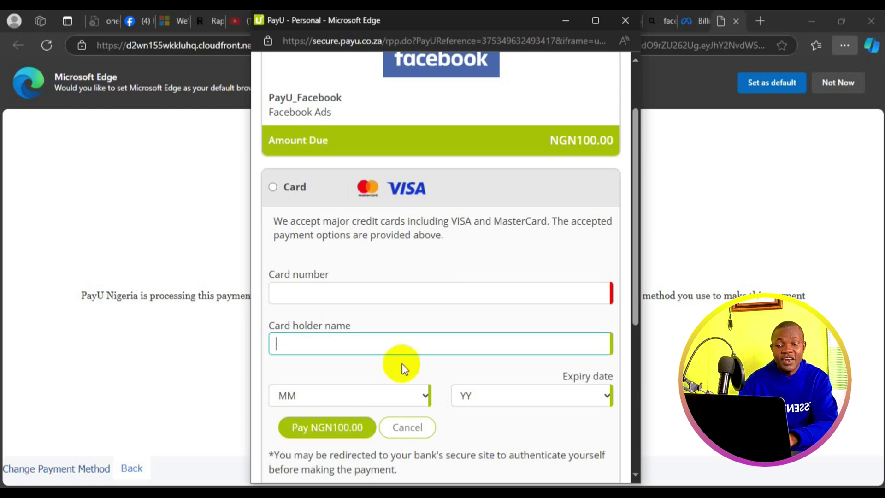
left_click_drag(547, 141, 641, 140)
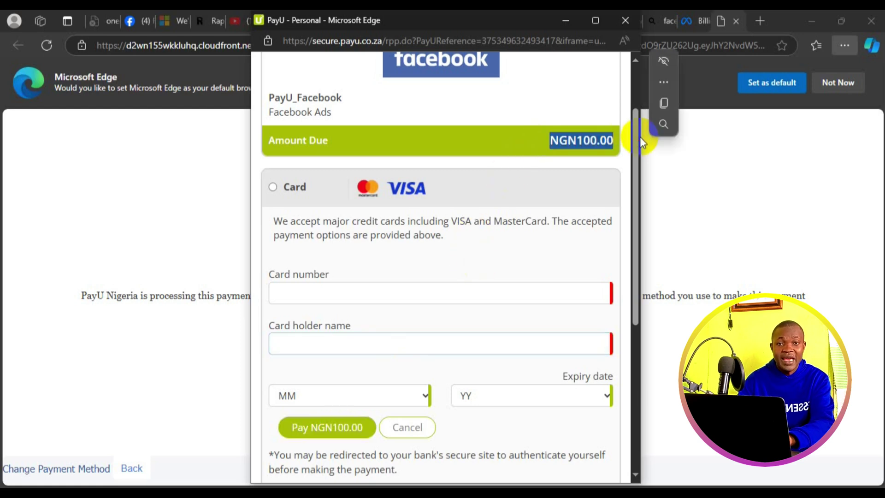